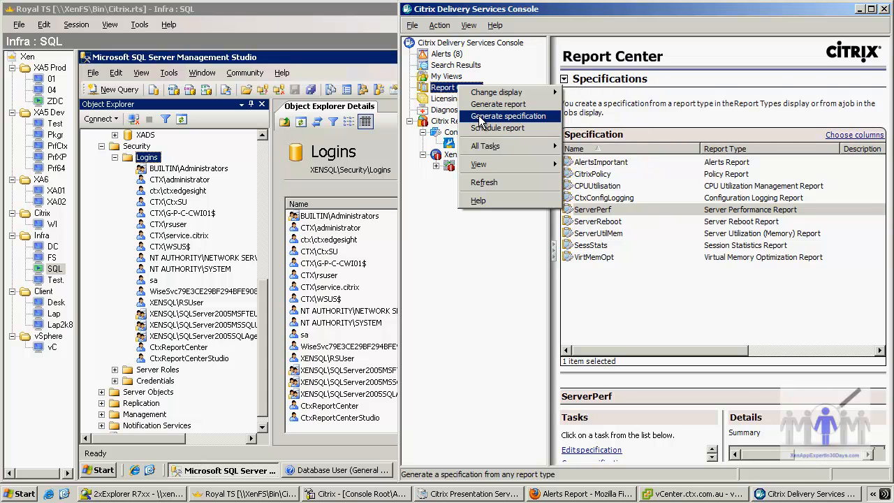
# - Start a new report specification and choose Alerts Report as its report type
pyautogui.click(480, 118)
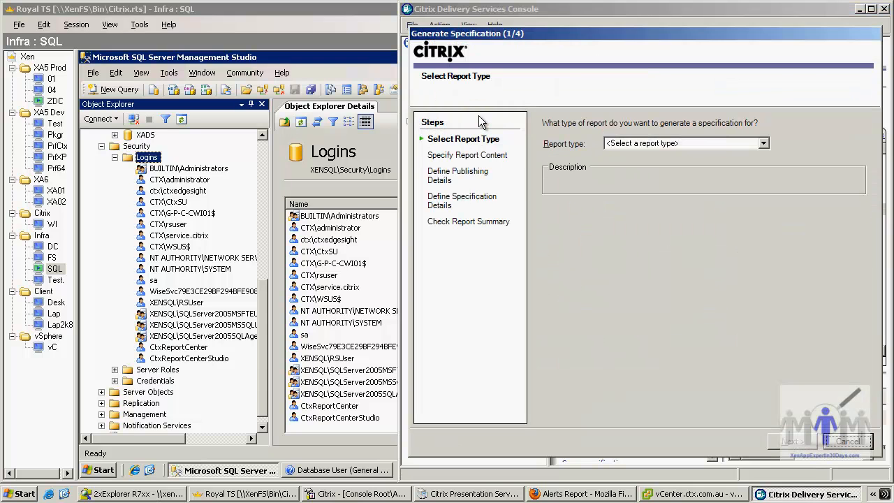
pyautogui.click(763, 144)
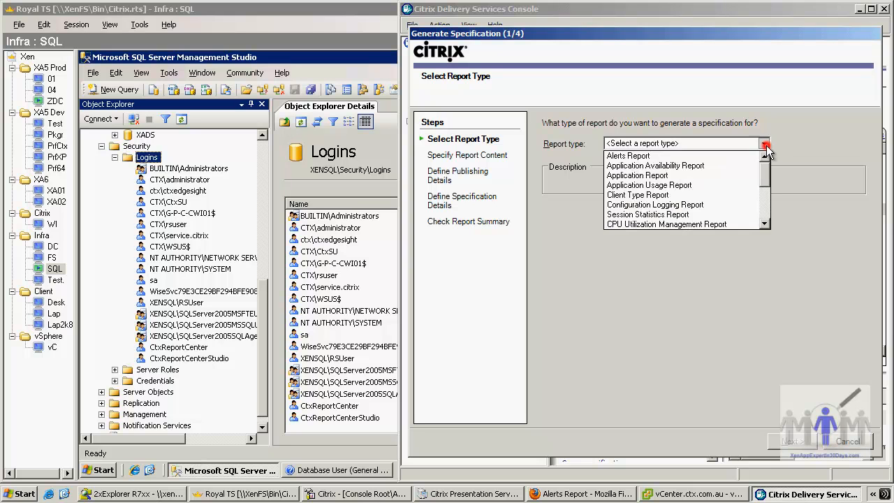
pyautogui.click(713, 157)
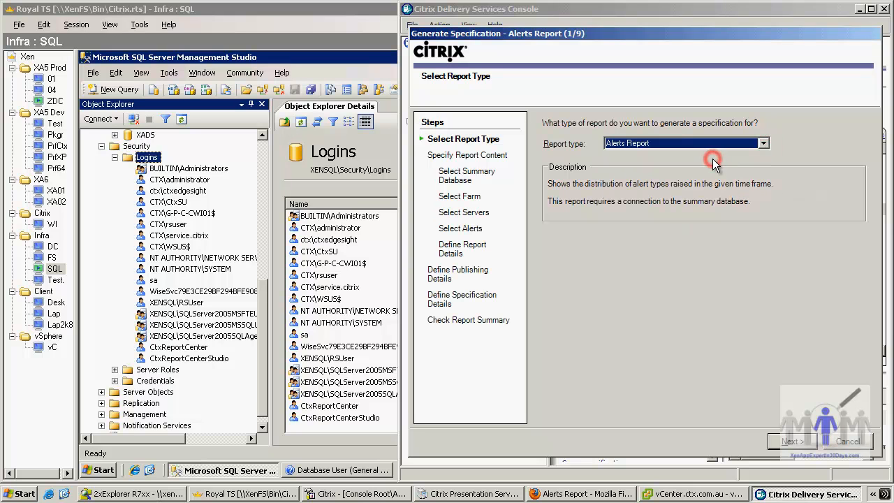
pyautogui.click(791, 443)
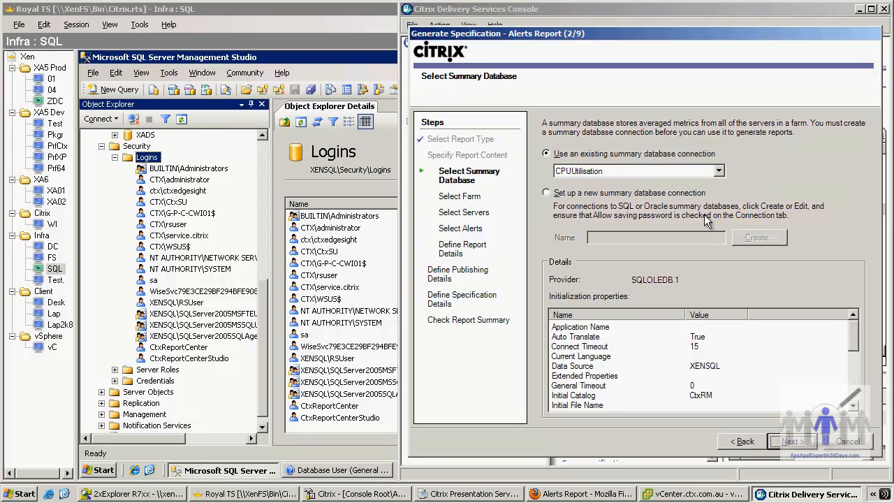
# - Choose to set up a new summary database connection named CtxReportCenterStudio and copy that name
pyautogui.click(718, 171)
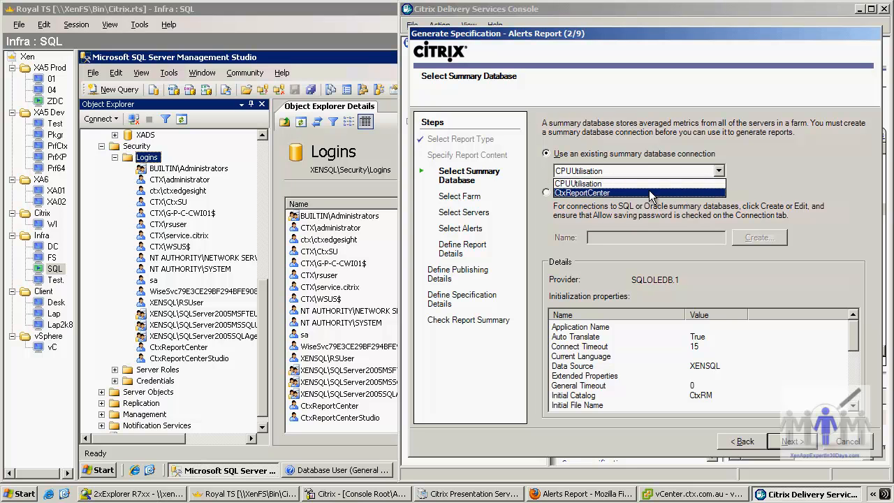
pyautogui.click(786, 174)
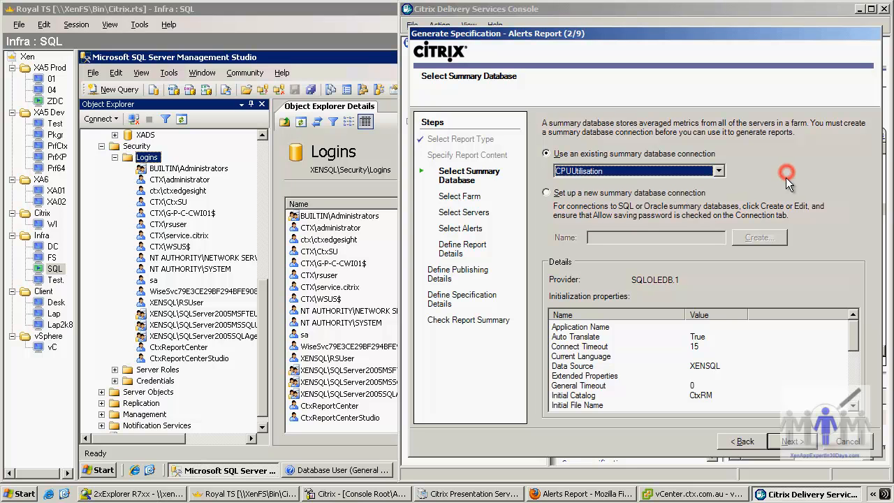
pyautogui.click(591, 196)
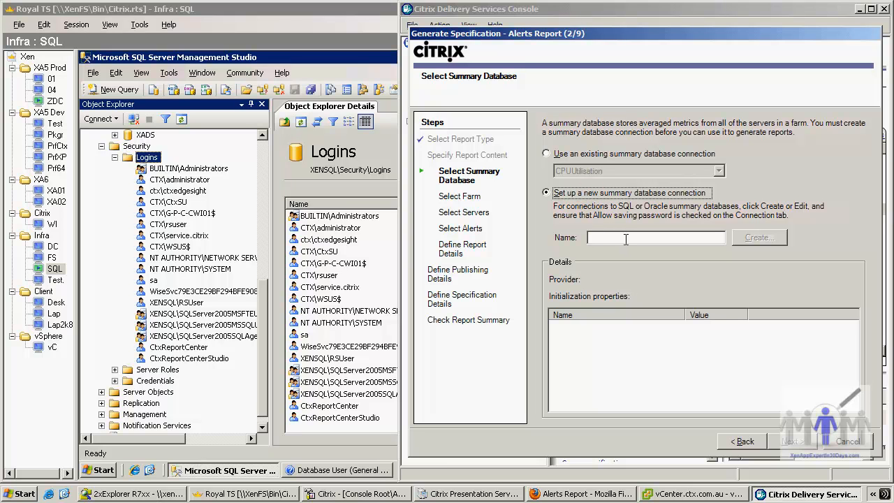
pyautogui.click(626, 239)
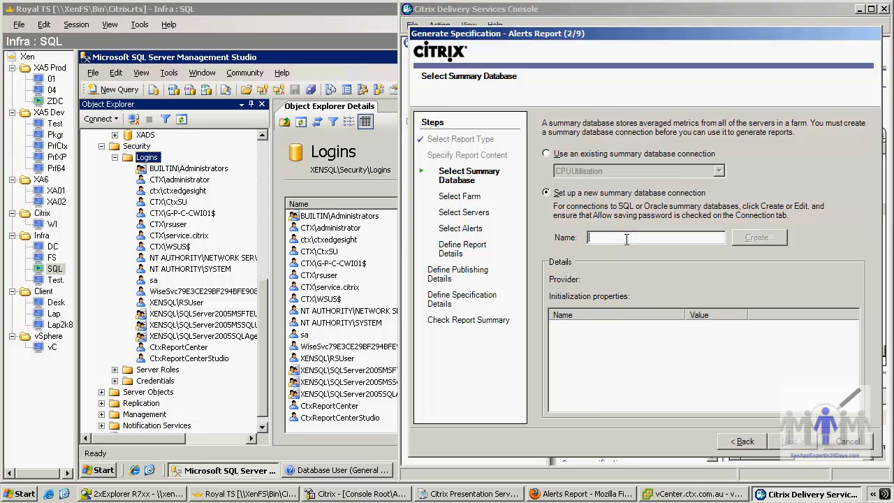
pyautogui.write('CtxReportCenterStudio')
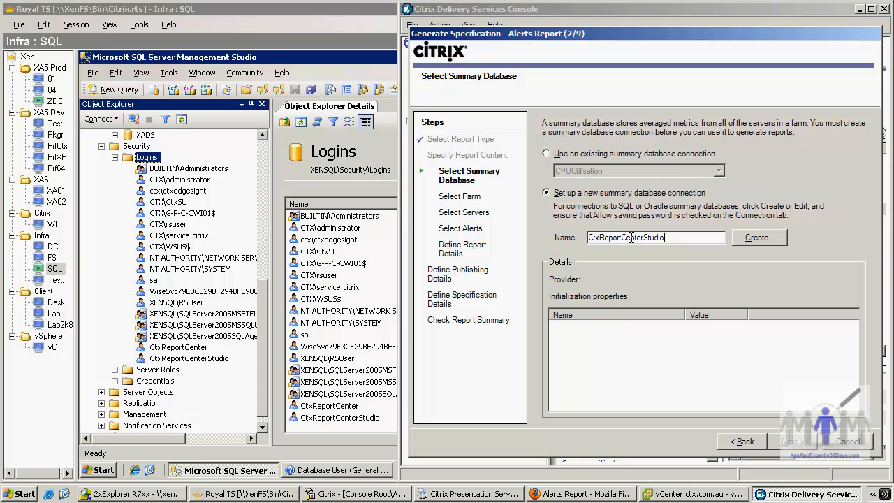
pyautogui.doubleClick(632, 237)
pyautogui.hotkey('ctrl', 'c')
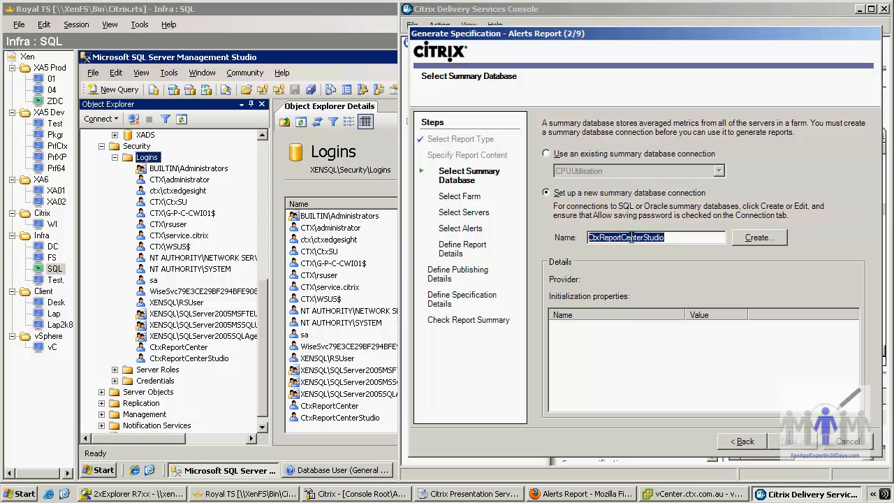
# - Create the connection with the Microsoft OLE DB Provider for SQL Server and select XENSQL as its server
pyautogui.hotkey('alt', 'c')
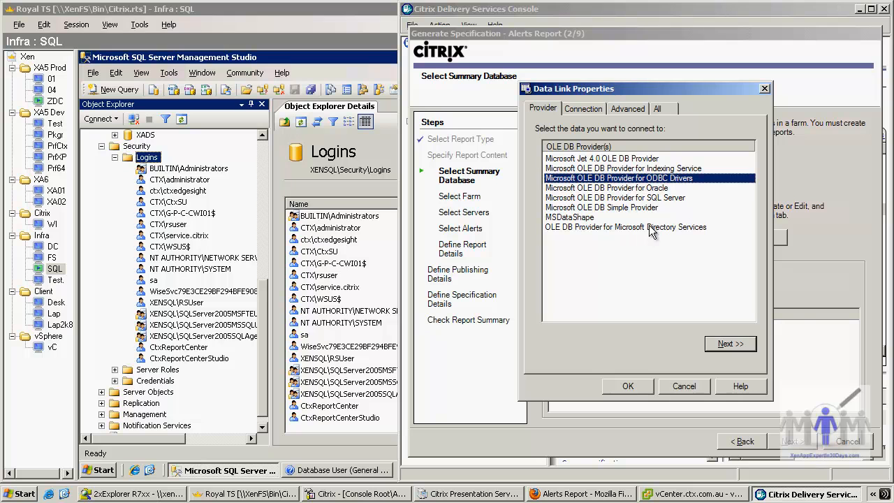
pyautogui.doubleClick(641, 200)
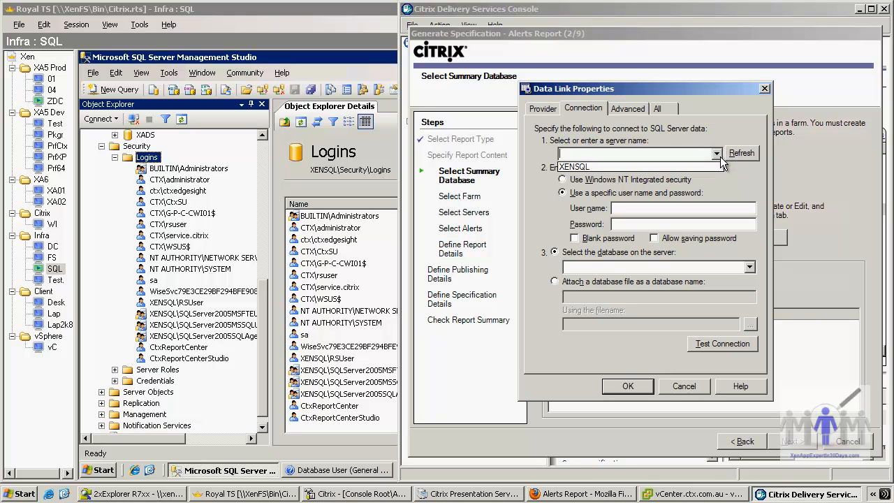
pyautogui.click(714, 167)
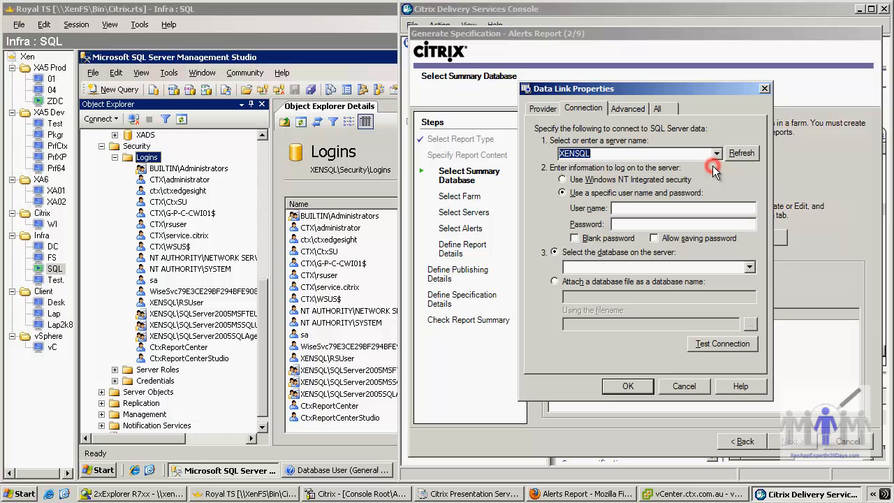
# - Enter CtxReportCenterStudio as the user name, fill in the account password, and allow the password to be saved
pyautogui.click(627, 209)
pyautogui.hotkey('ctrl', 'v')
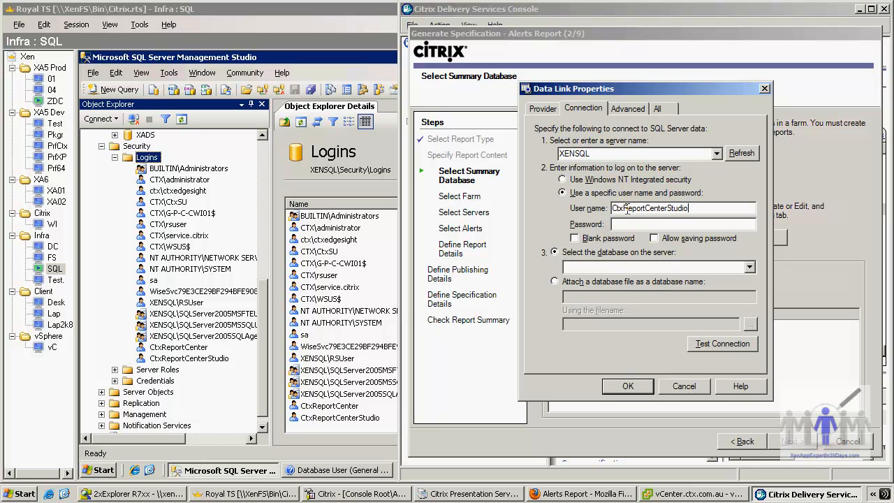
pyautogui.write('*')
pyautogui.click(654, 239)
# - Select the CtxRM database, test the connection, and accept the data link properties
pyautogui.click(749, 267)
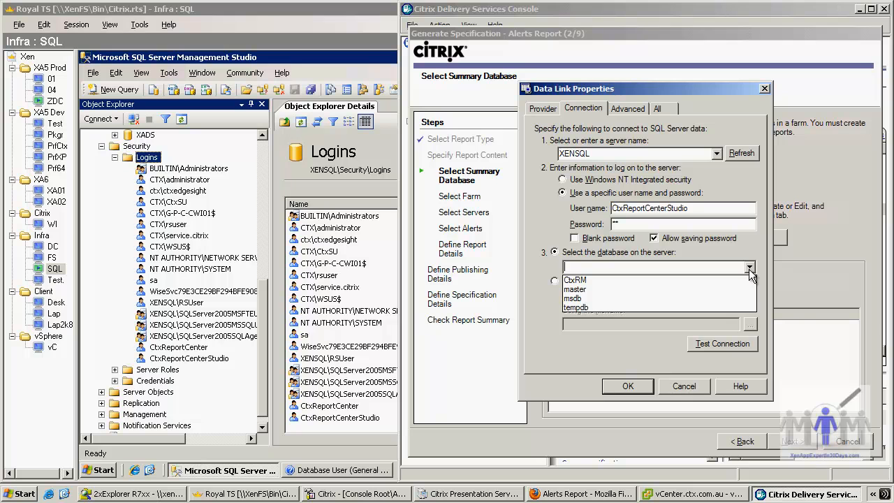
pyautogui.click(580, 280)
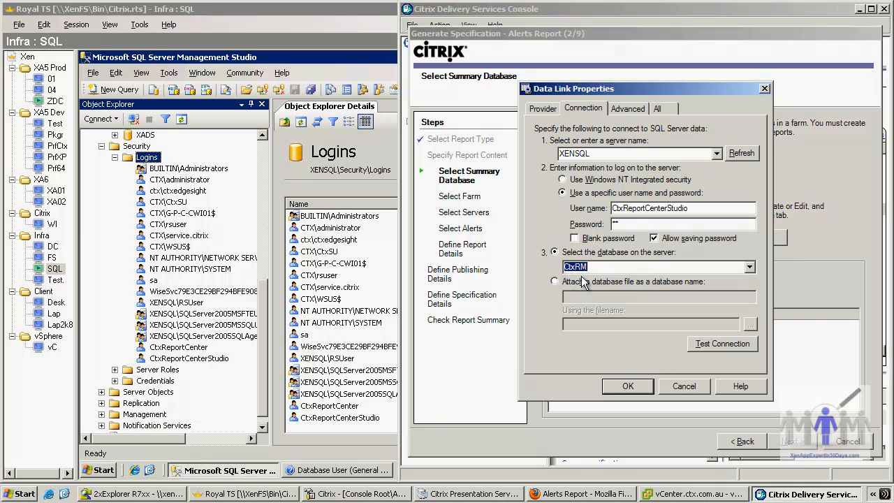
pyautogui.click(706, 345)
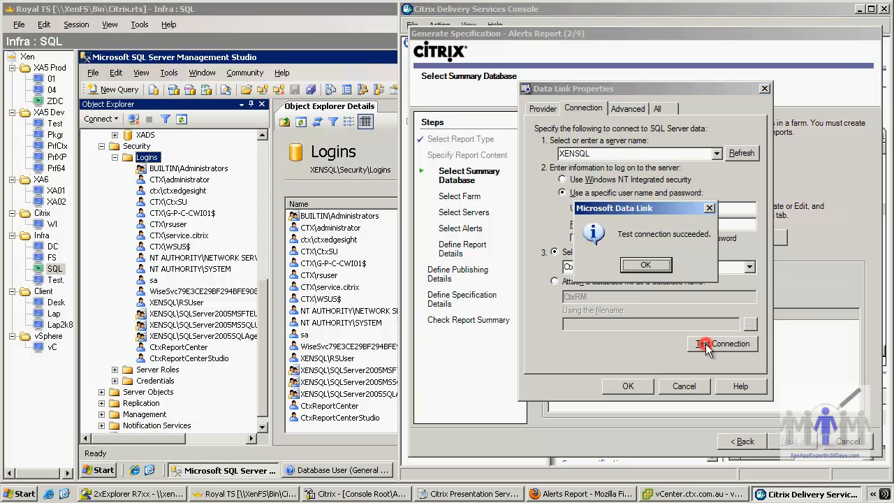
pyautogui.click(660, 264)
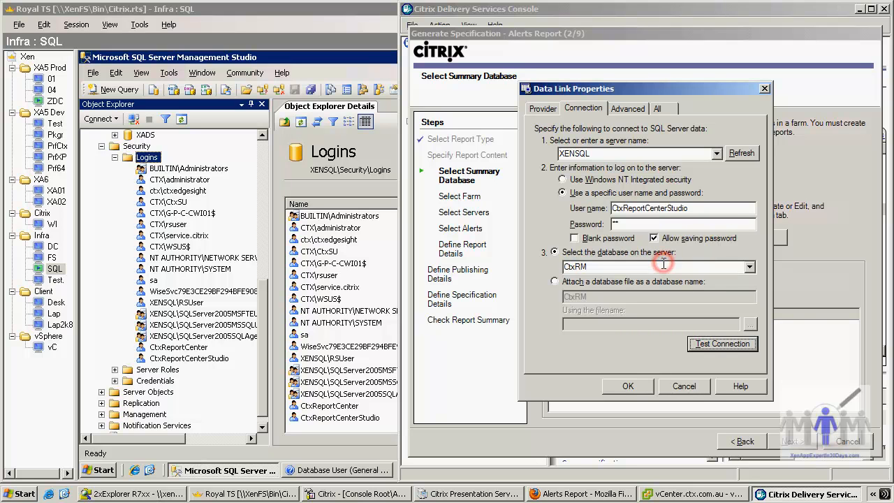
pyautogui.click(630, 386)
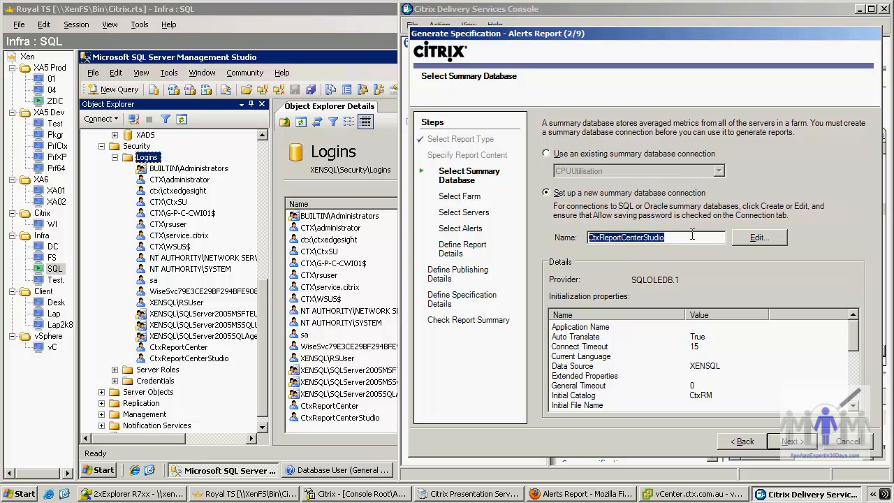
# - Accept the Xen farm and add its entire Servers folder to the report
pyautogui.click(785, 443)
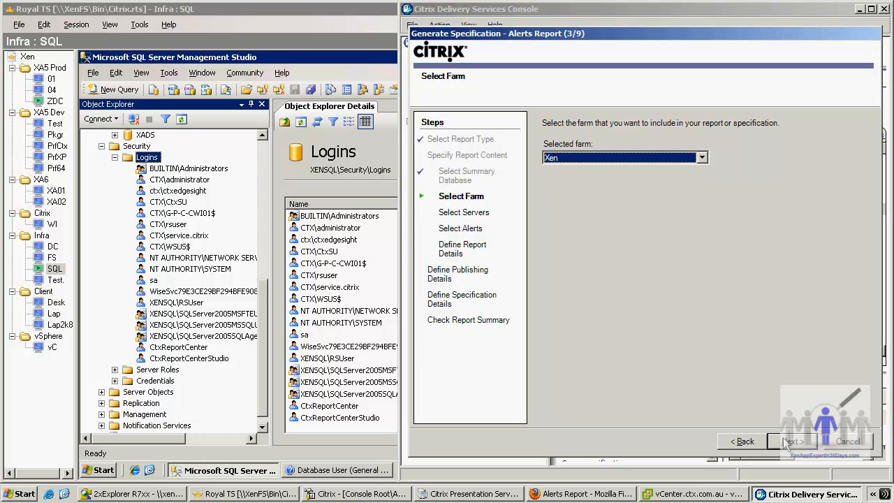
pyautogui.click(787, 442)
pyautogui.click(775, 410)
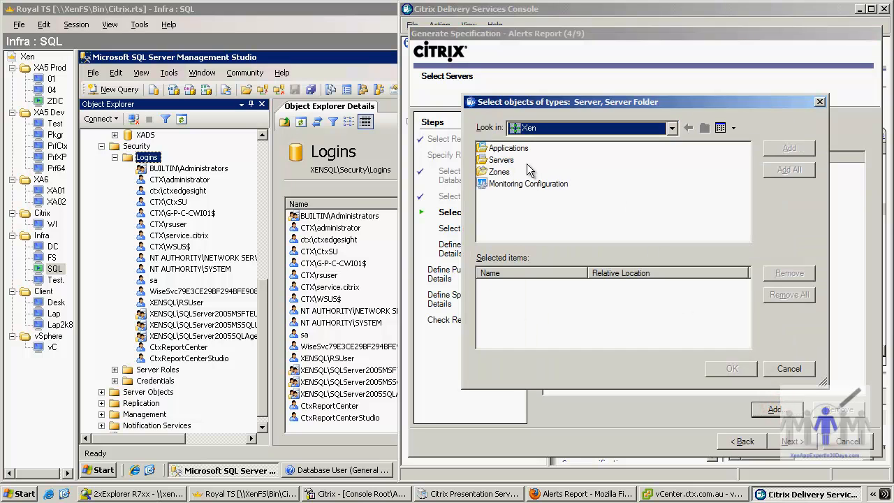
pyautogui.doubleClick(501, 160)
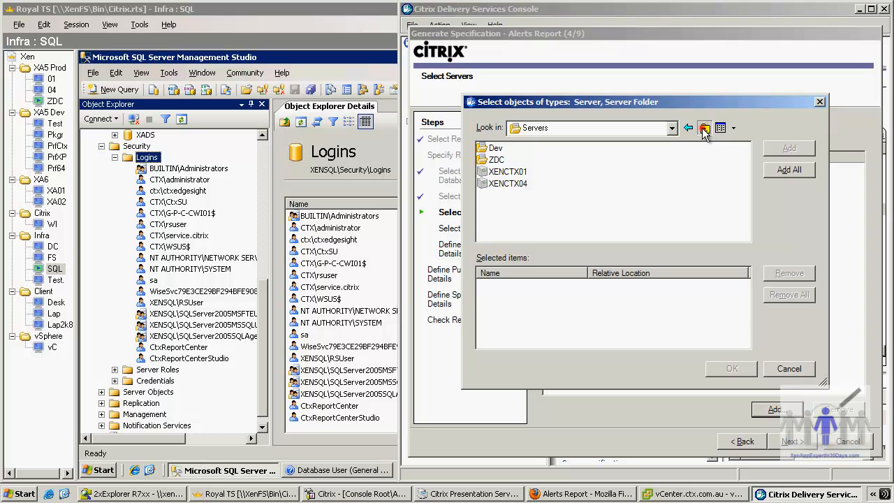
pyautogui.click(703, 129)
pyautogui.click(501, 161)
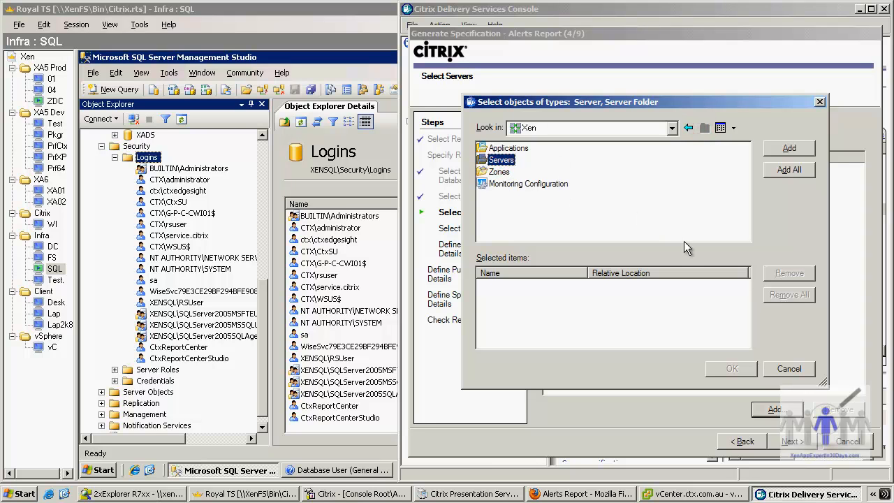
pyautogui.click(785, 145)
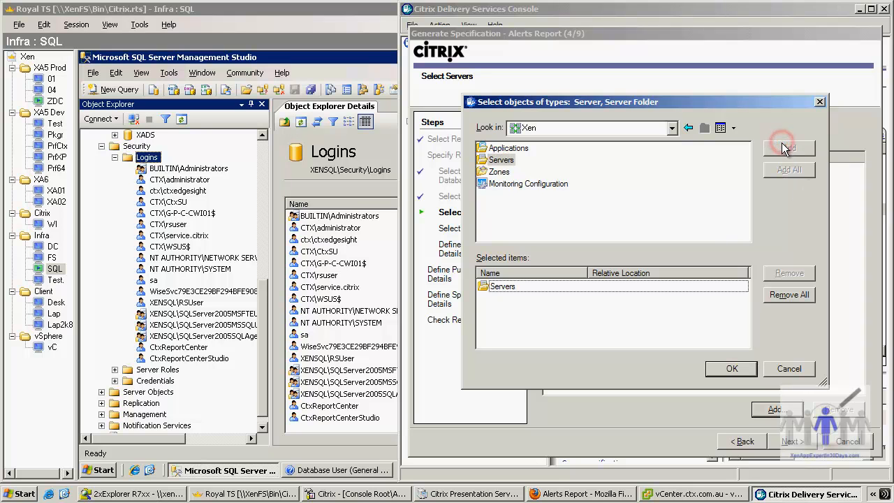
pyautogui.click(751, 370)
pyautogui.click(802, 441)
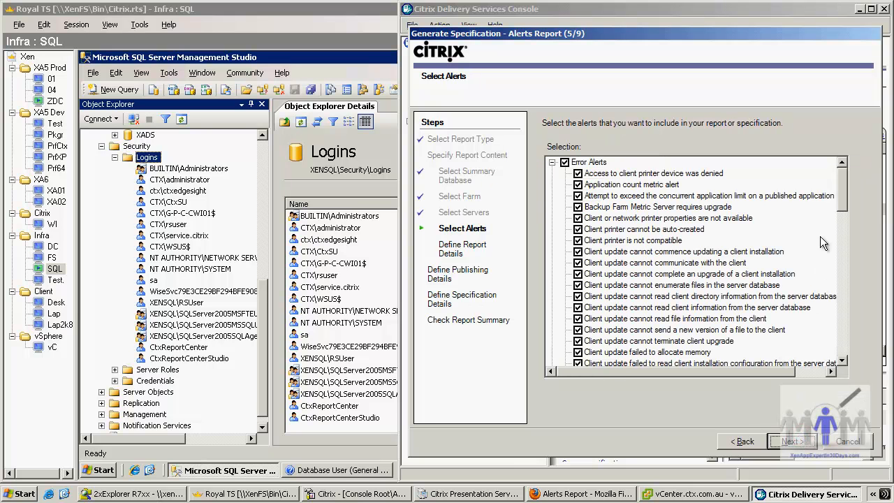
# - Exclude the client update and network interface alerts from the alert selection and continue to the report details
pyautogui.click(565, 162)
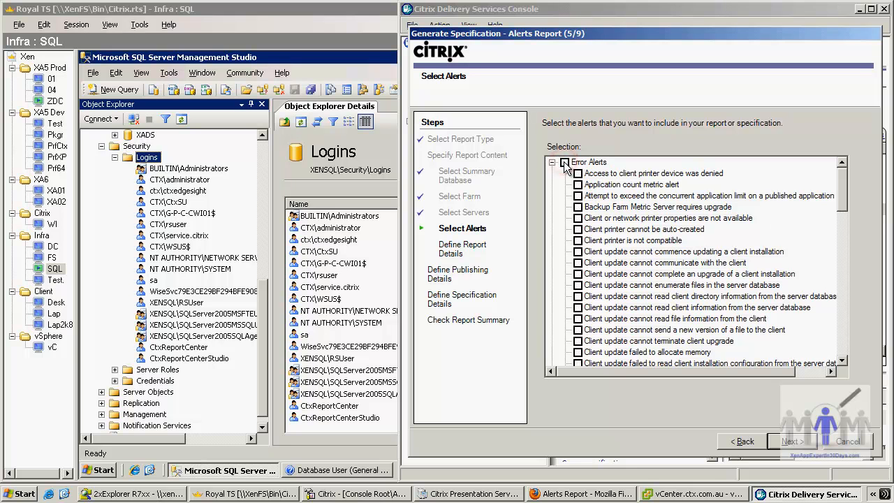
pyautogui.click(578, 207)
pyautogui.click(578, 173)
pyautogui.click(578, 195)
pyautogui.scroll(-15, 758, 294)
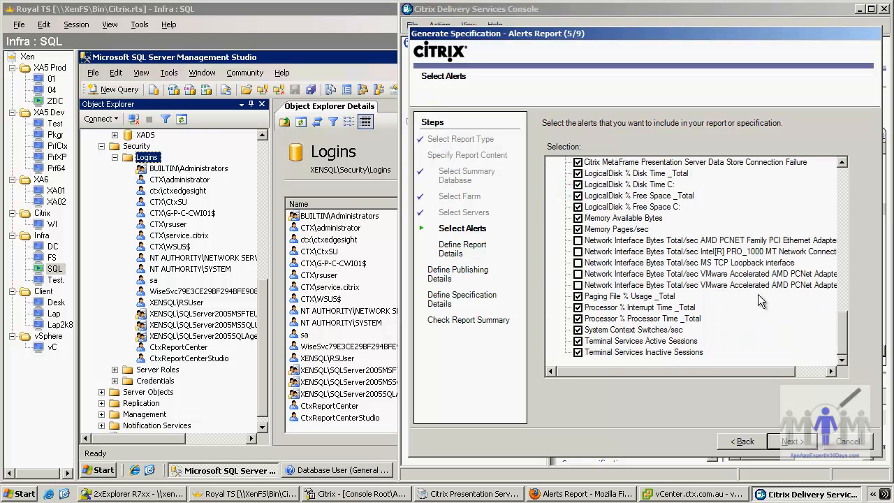
pyautogui.click(843, 193)
pyautogui.click(842, 190)
pyautogui.click(844, 192)
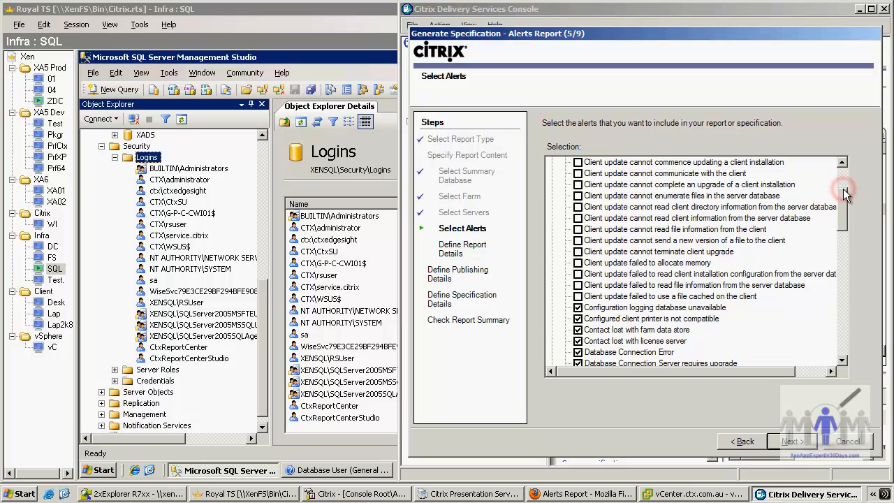
pyautogui.click(813, 446)
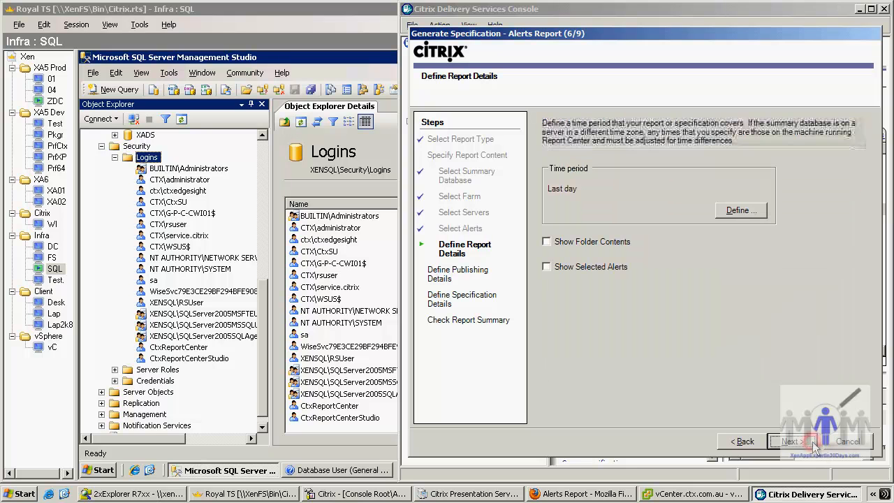
# - Set the report's relative time period to the last 1 month
pyautogui.click(750, 209)
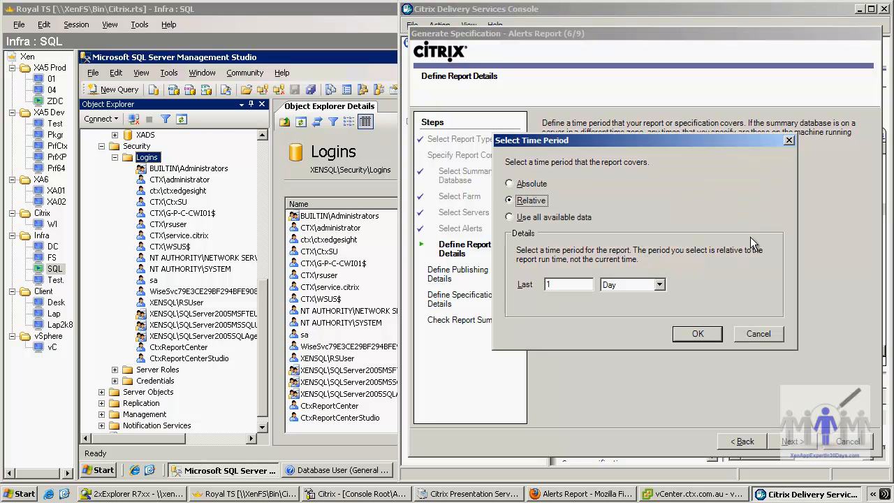
pyautogui.click(659, 285)
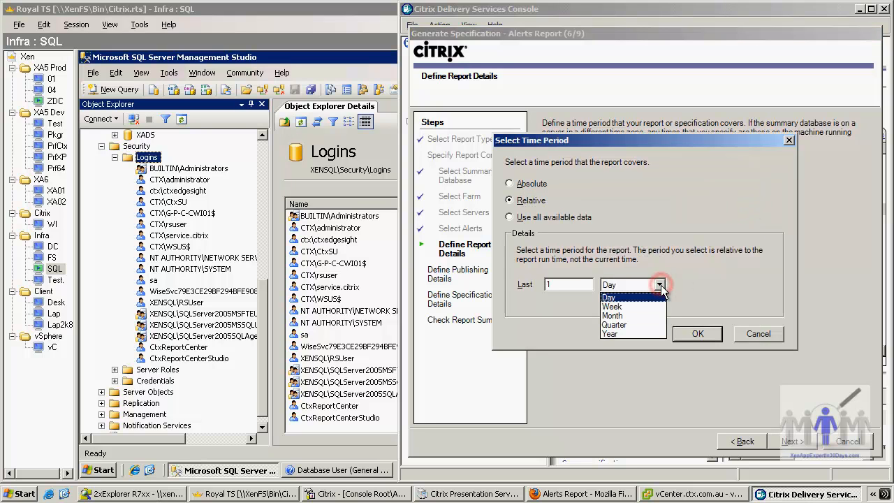
pyautogui.click(632, 316)
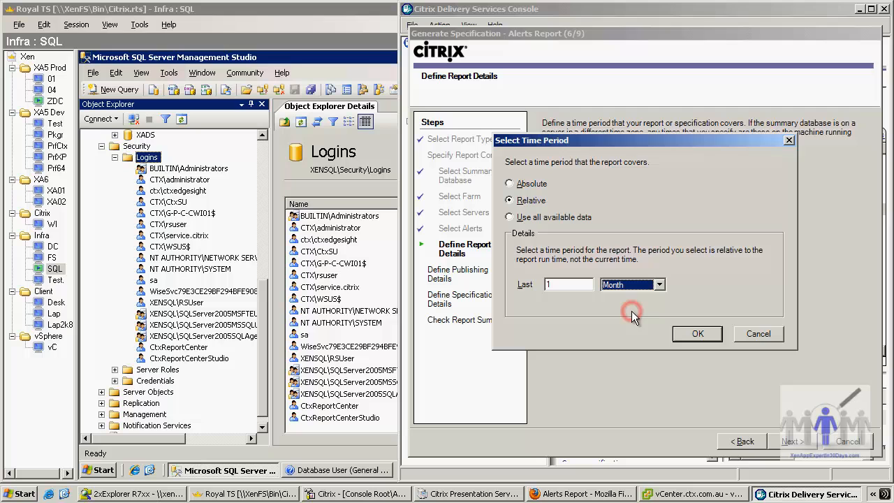
pyautogui.click(697, 335)
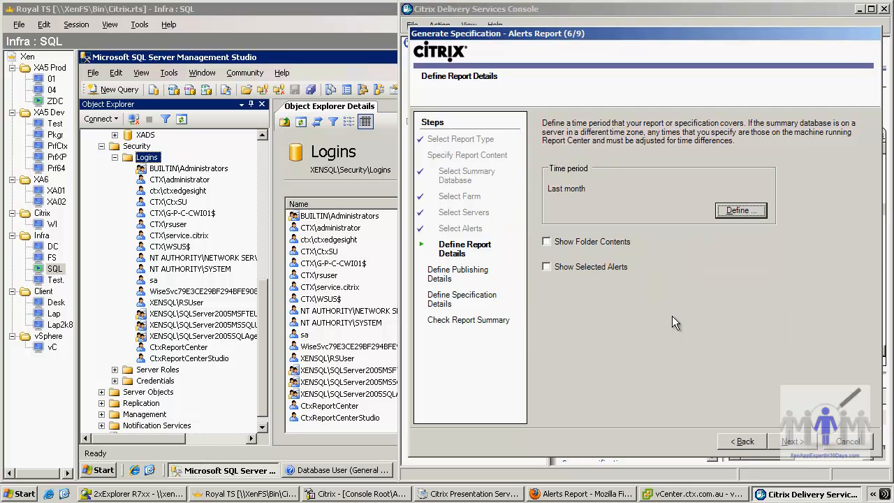
# - Show folder contents and selected alerts in the report, and keep it stored for later viewing
pyautogui.click(547, 242)
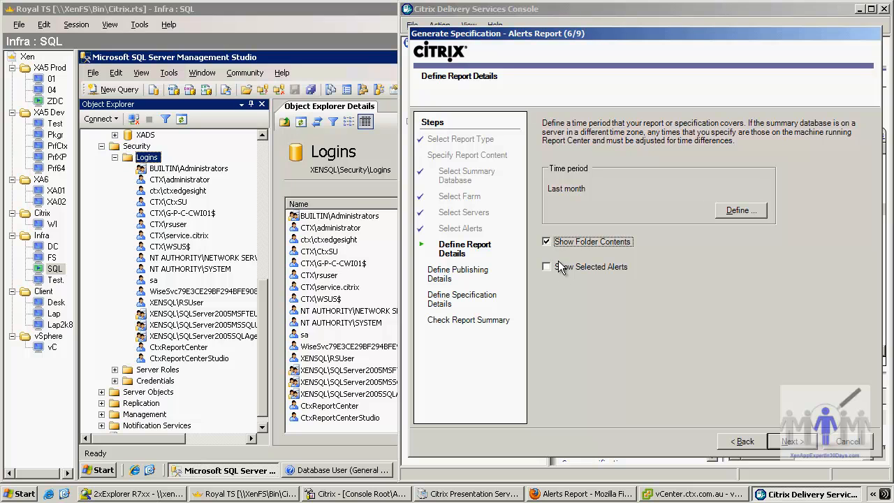
pyautogui.click(546, 267)
pyautogui.click(793, 443)
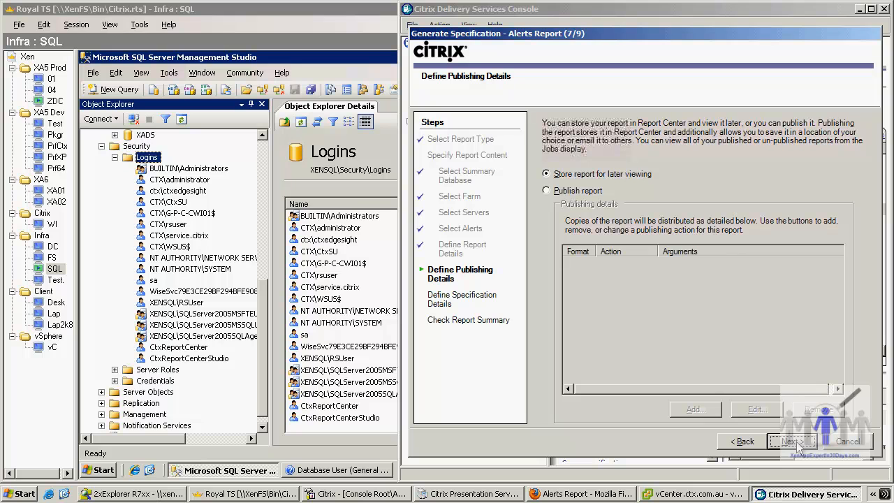
pyautogui.click(794, 442)
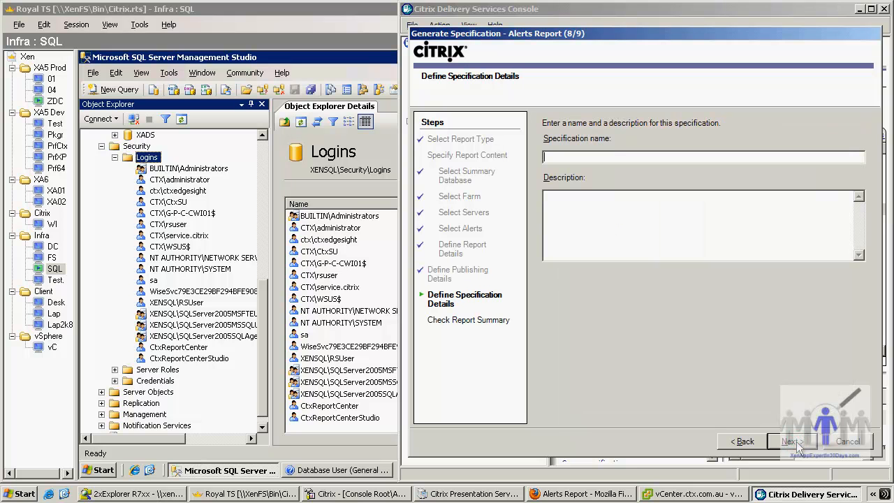
# - Name the report specification AlertStudio and continue to the report summary
pyautogui.write('AlertStudio')
pyautogui.click(794, 442)
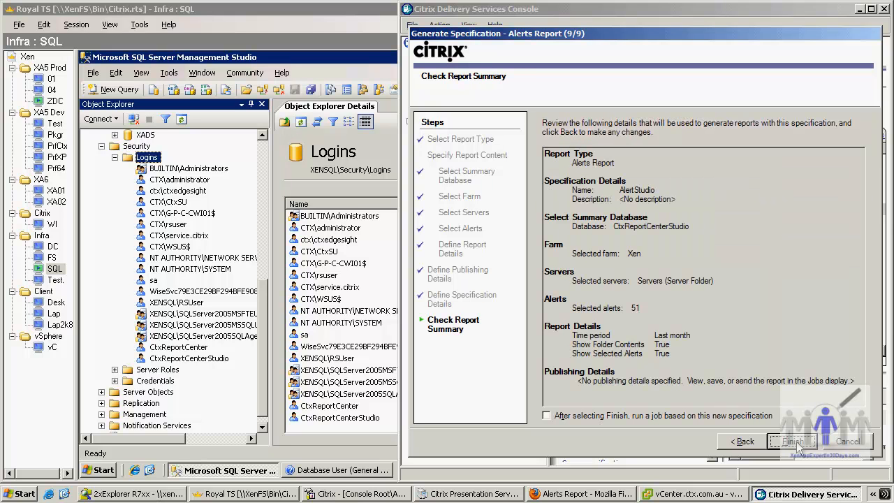
# - Finish the specification with a job run from it, check the exception details and continue past the error
pyautogui.click(546, 415)
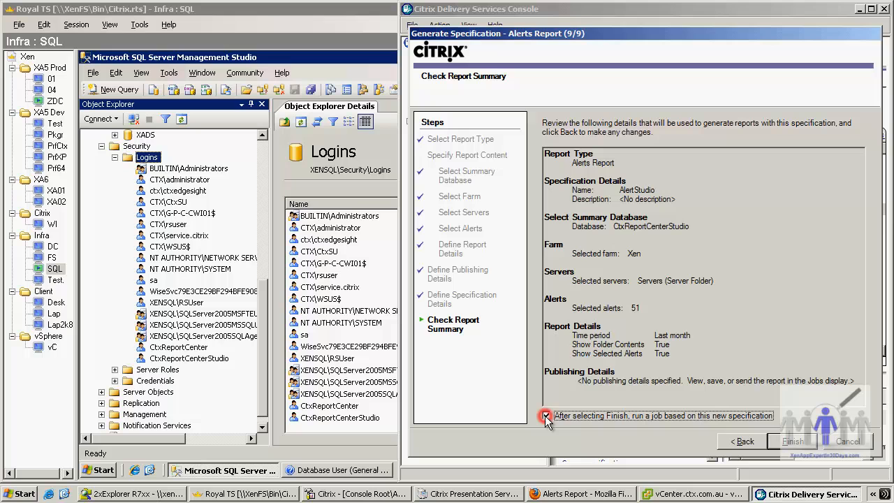
pyautogui.click(801, 442)
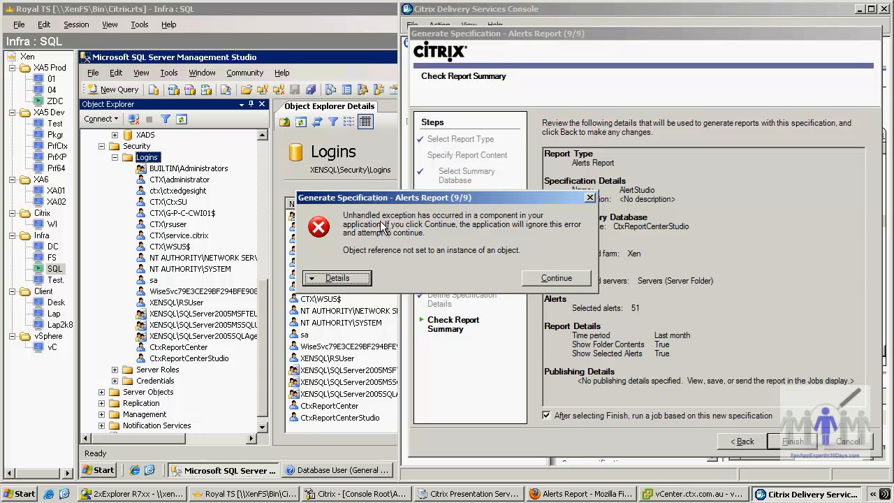
pyautogui.click(345, 278)
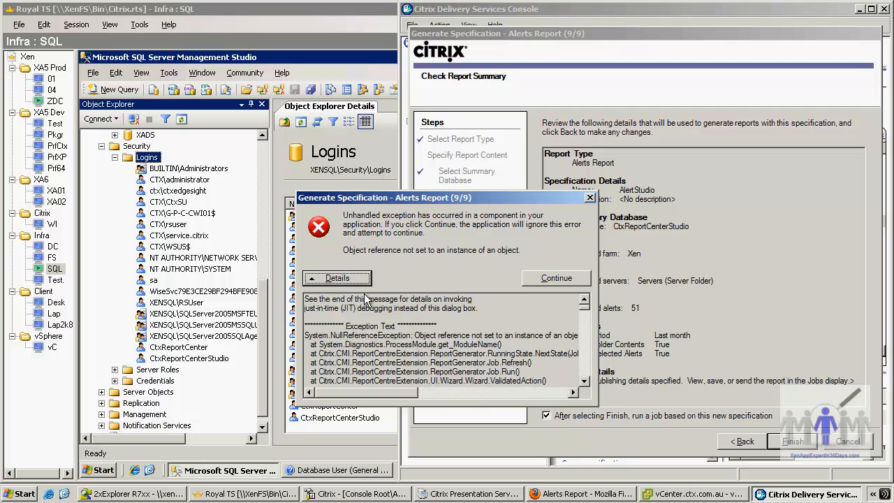
pyautogui.click(556, 278)
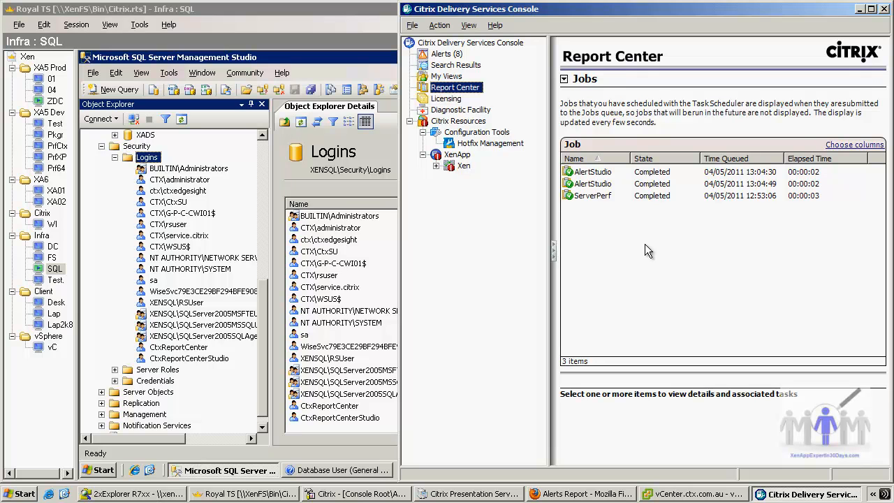
# - View the AlertStudio report queued at 13:04:49 in its default format, examine its charts and alerts table, and close it
pyautogui.rightClick(603, 184)
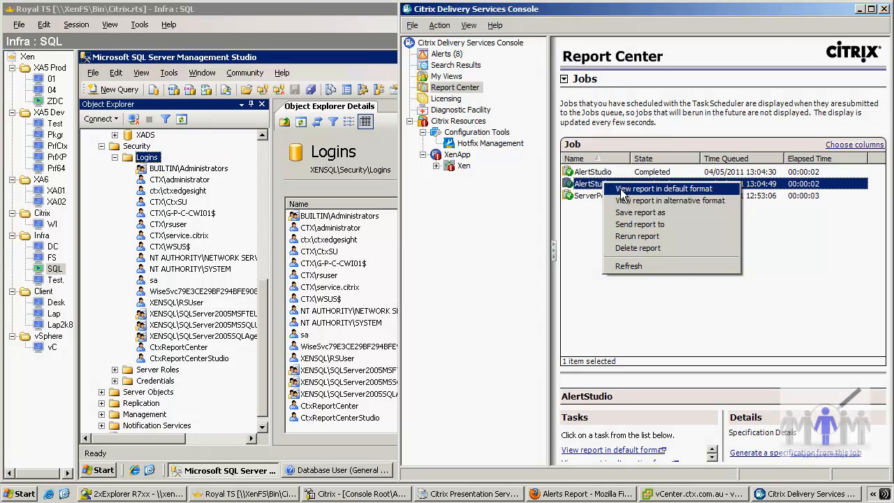
pyautogui.click(623, 190)
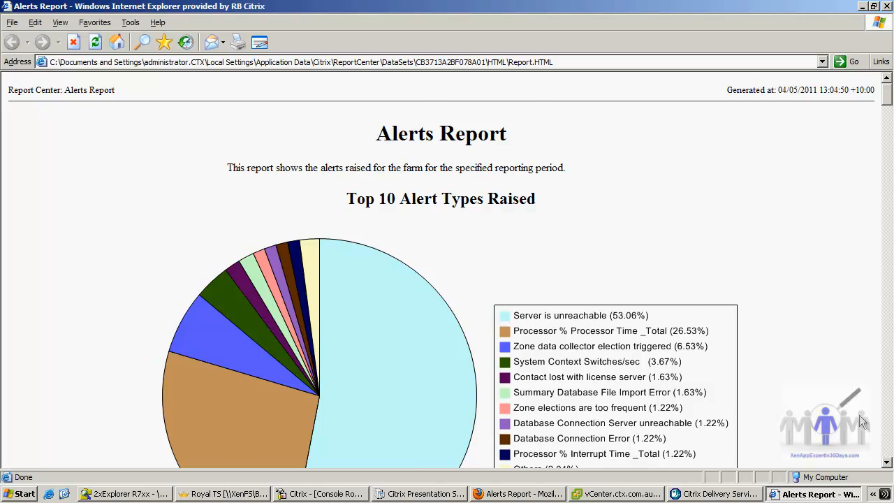
pyautogui.scroll(-3, 866, 429)
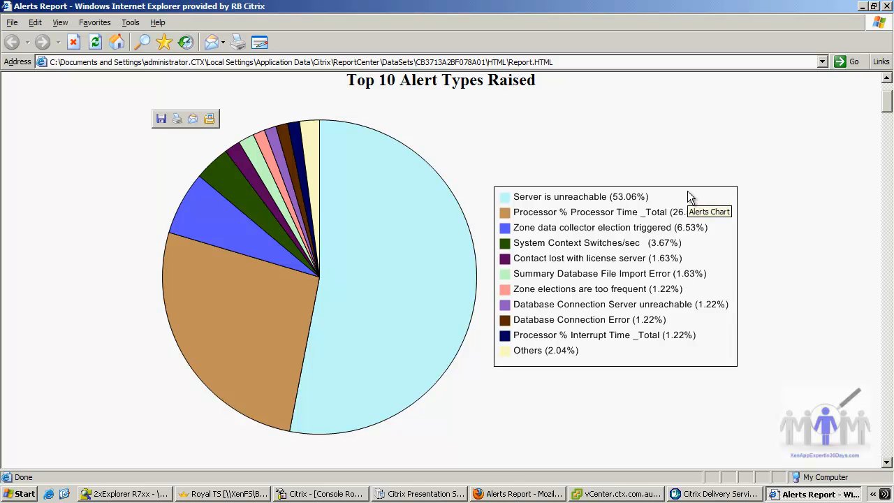
pyautogui.click(889, 433)
pyautogui.click(890, 435)
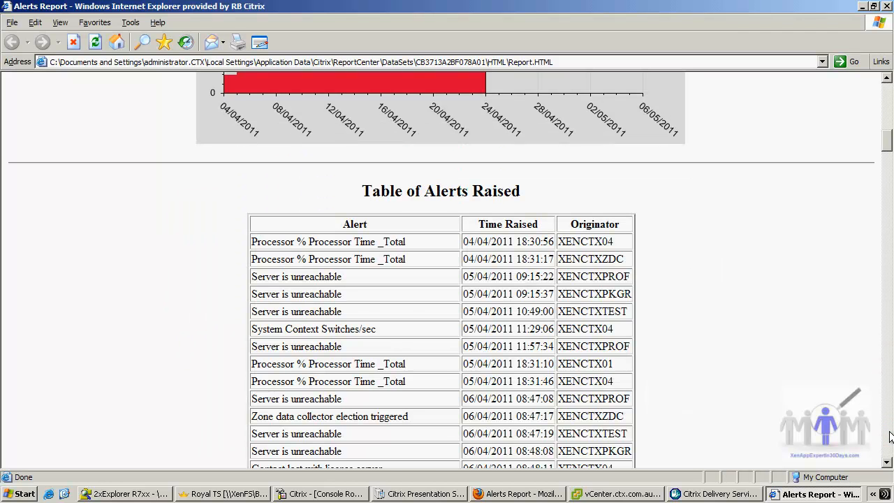
pyautogui.click(889, 435)
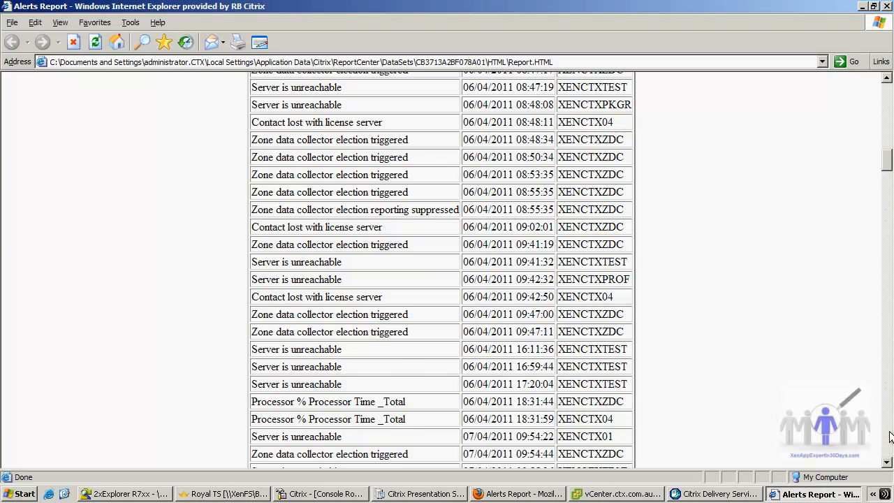
pyautogui.click(889, 435)
pyautogui.click(889, 434)
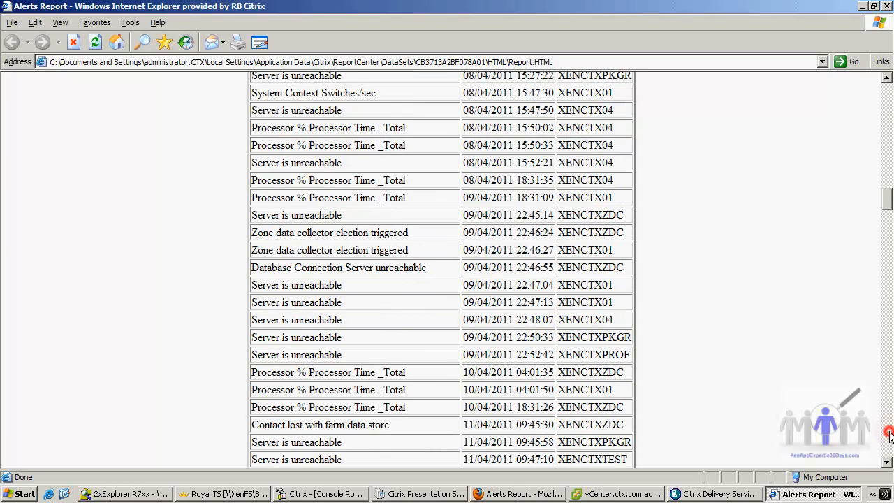
pyautogui.click(889, 435)
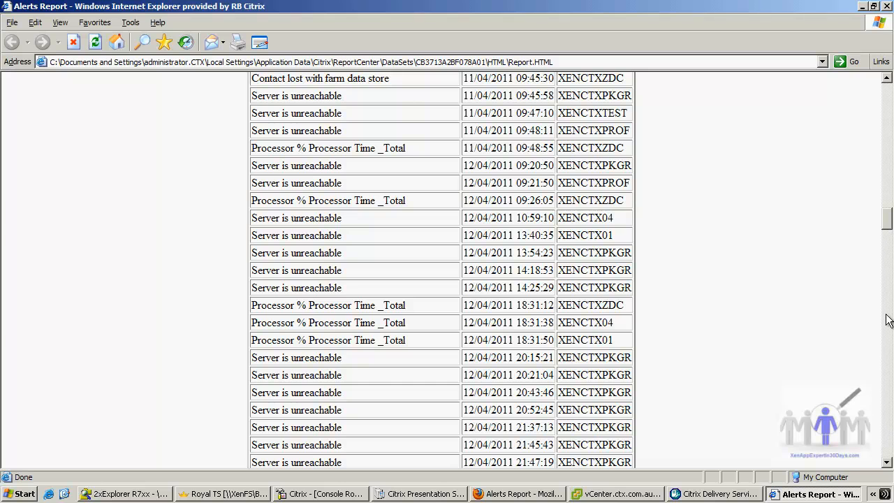
pyautogui.click(887, 7)
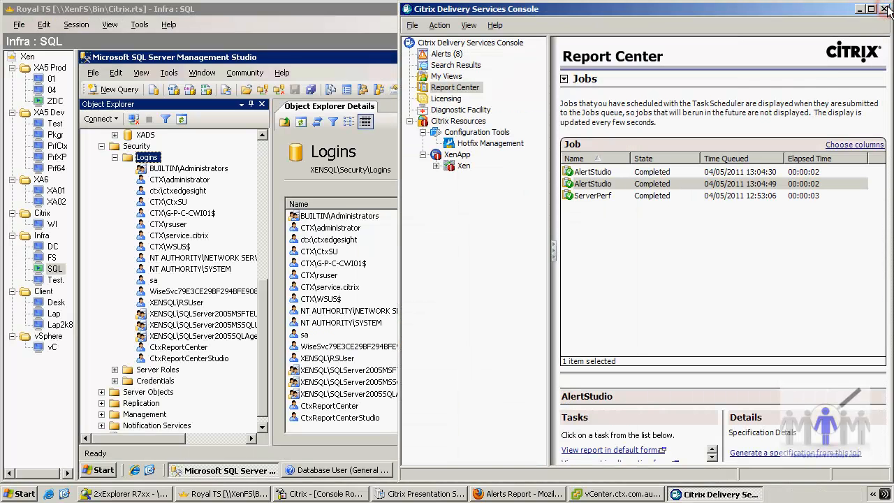
# - View the same AlertStudio report through the alternative format option as HTML, and close it
pyautogui.rightClick(619, 184)
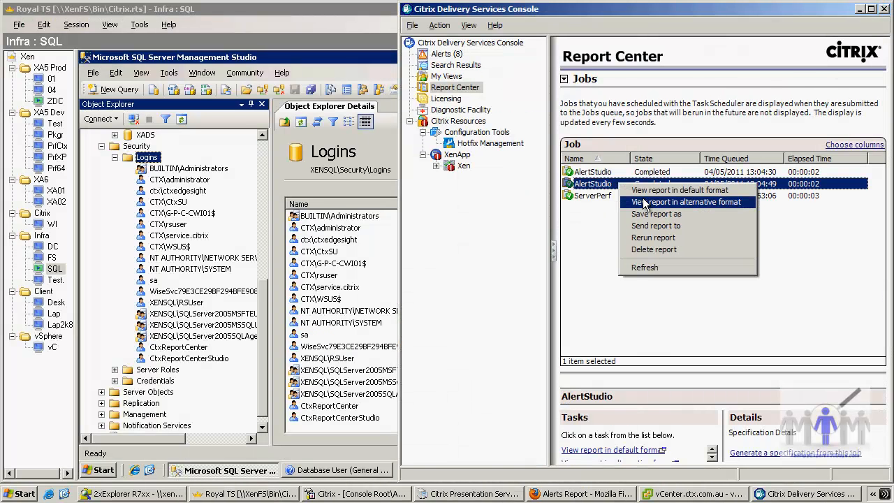
pyautogui.click(650, 202)
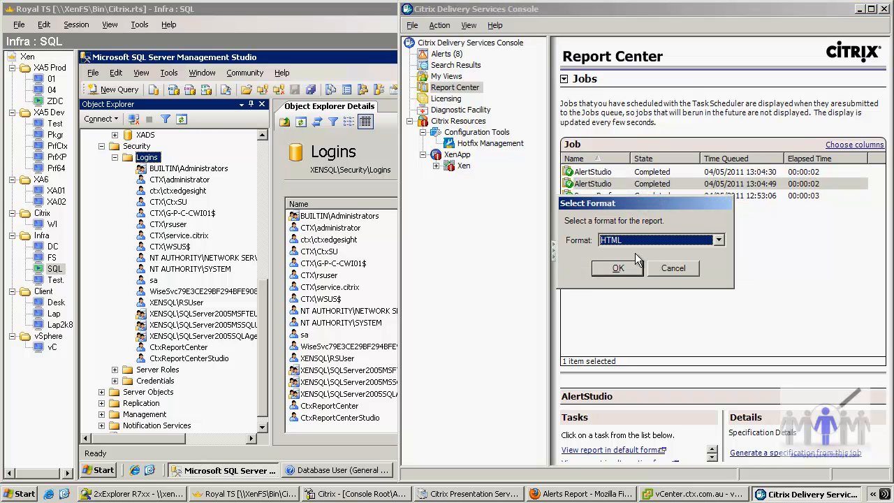
pyautogui.click(619, 269)
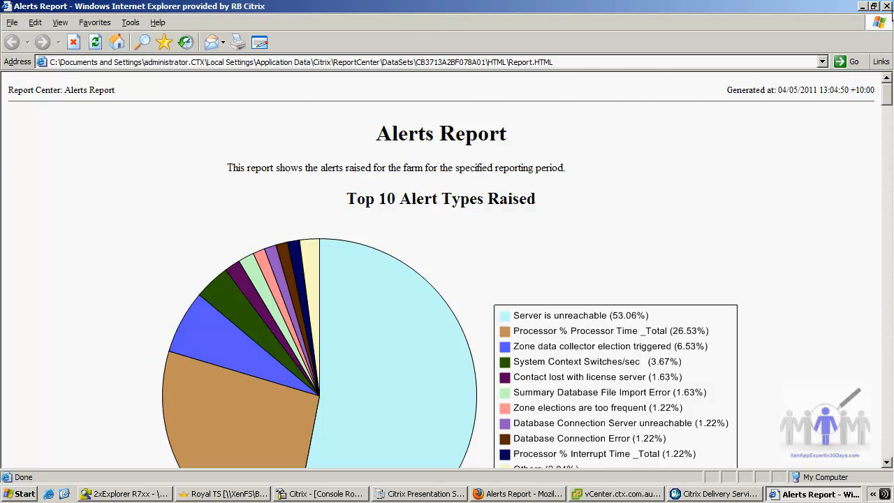
pyautogui.click(888, 6)
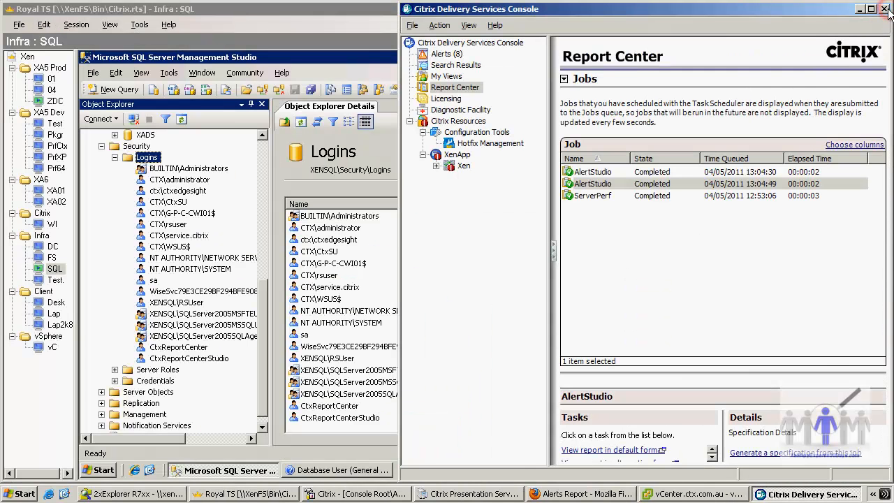
# - View the same AlertStudio report in CSV format, and close the file
pyautogui.rightClick(602, 185)
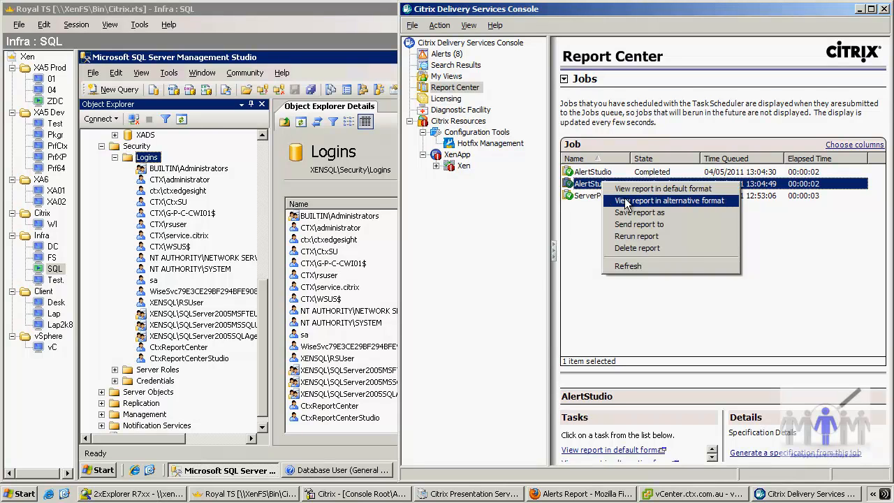
pyautogui.click(628, 201)
pyautogui.click(637, 236)
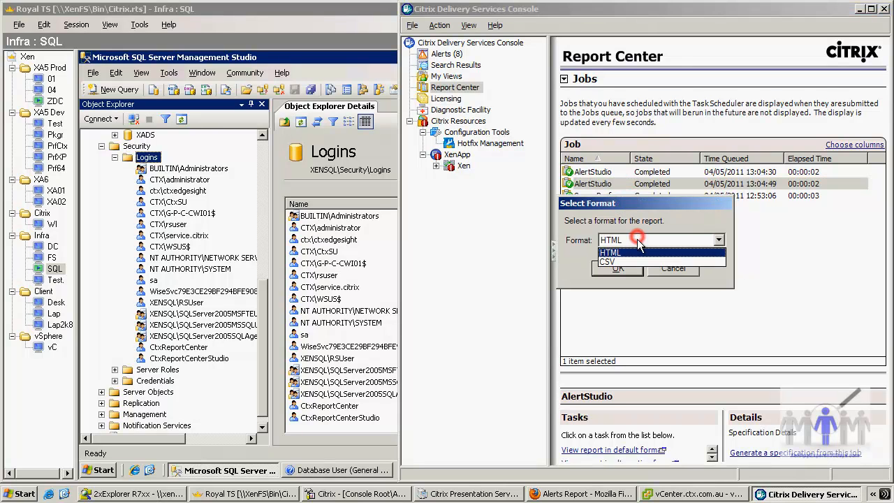
pyautogui.click(625, 263)
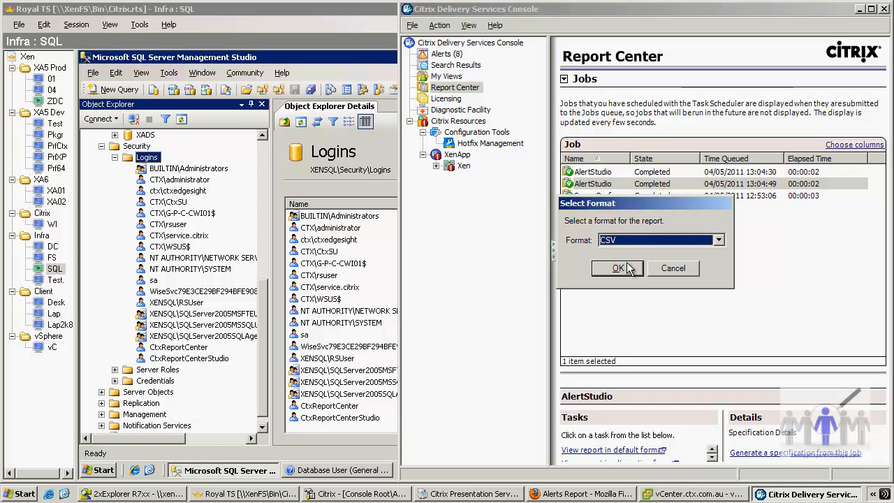
pyautogui.click(624, 267)
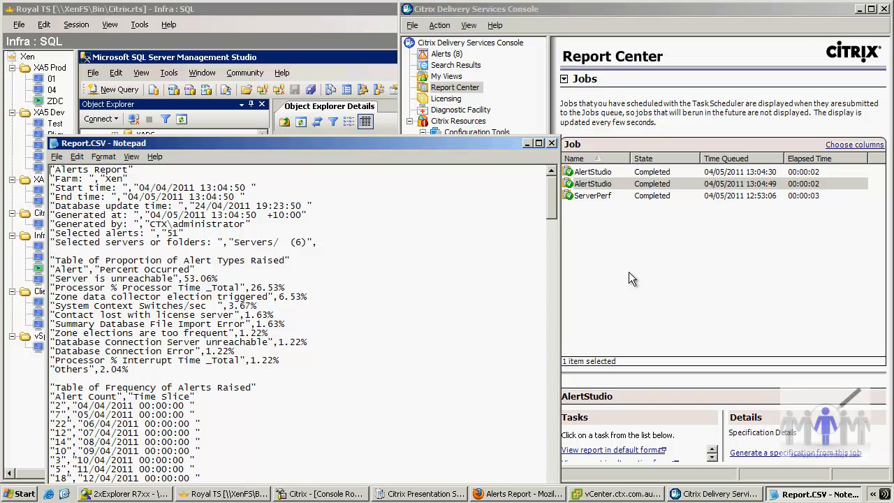
pyautogui.click(552, 144)
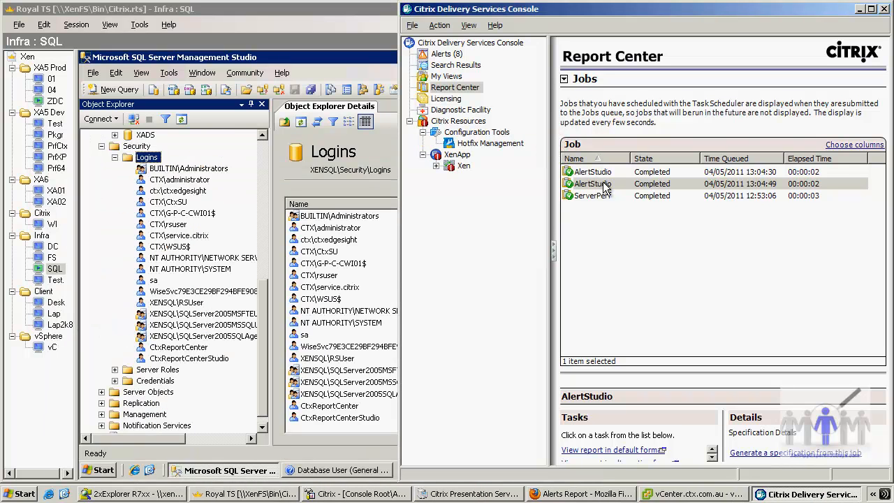